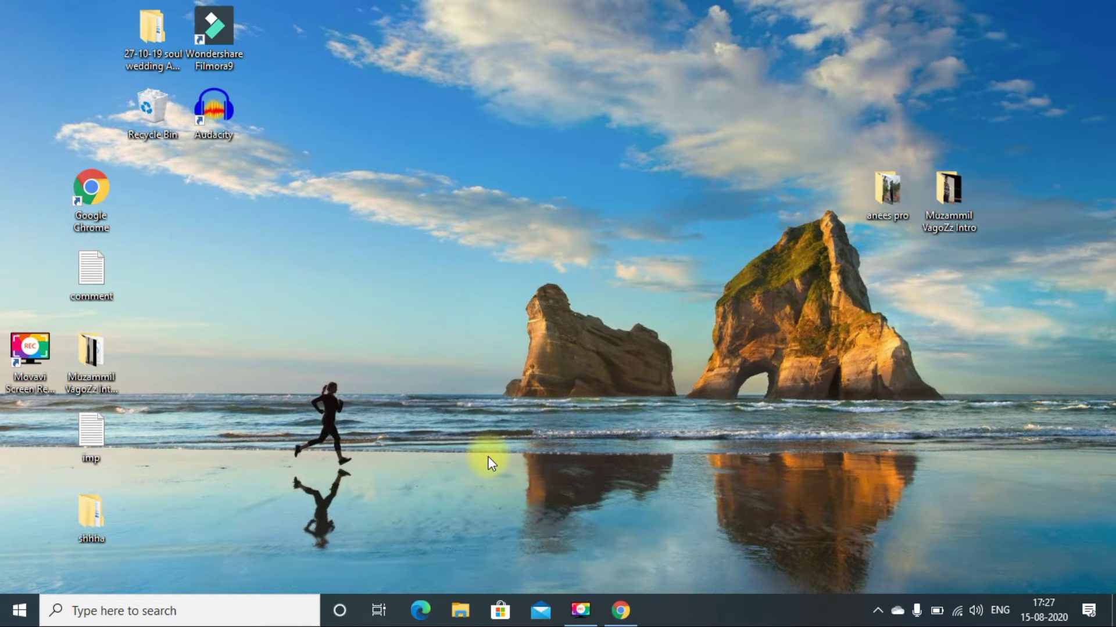
Step: Bring Chrome back and pick the earlier 'sharpkeys download' search suggestion
left_click(625, 606)
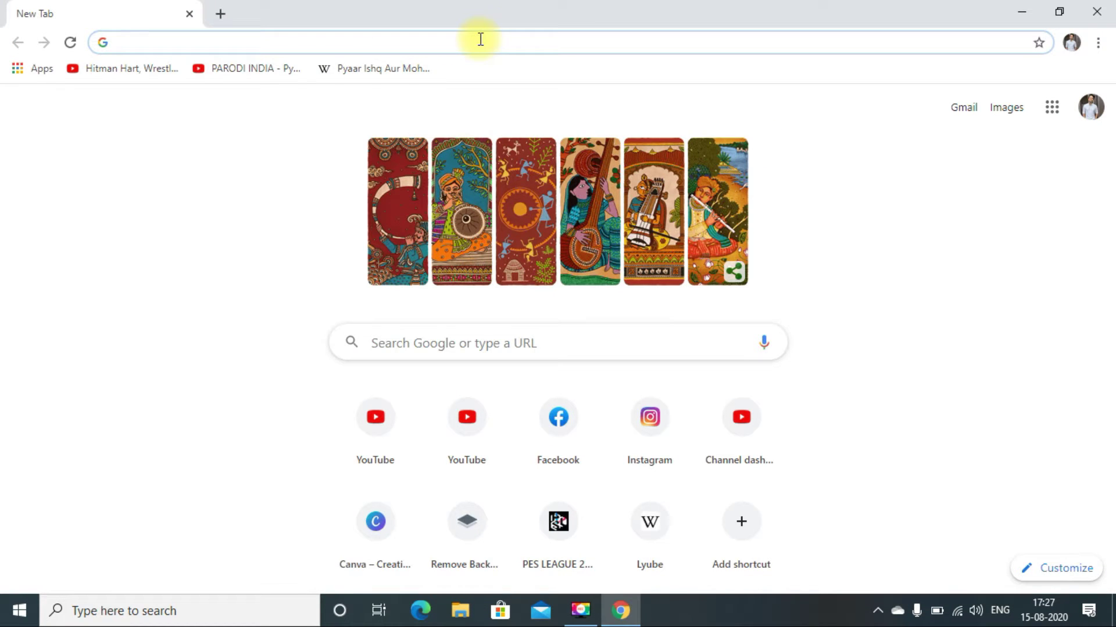
type("studio.youtube.com")
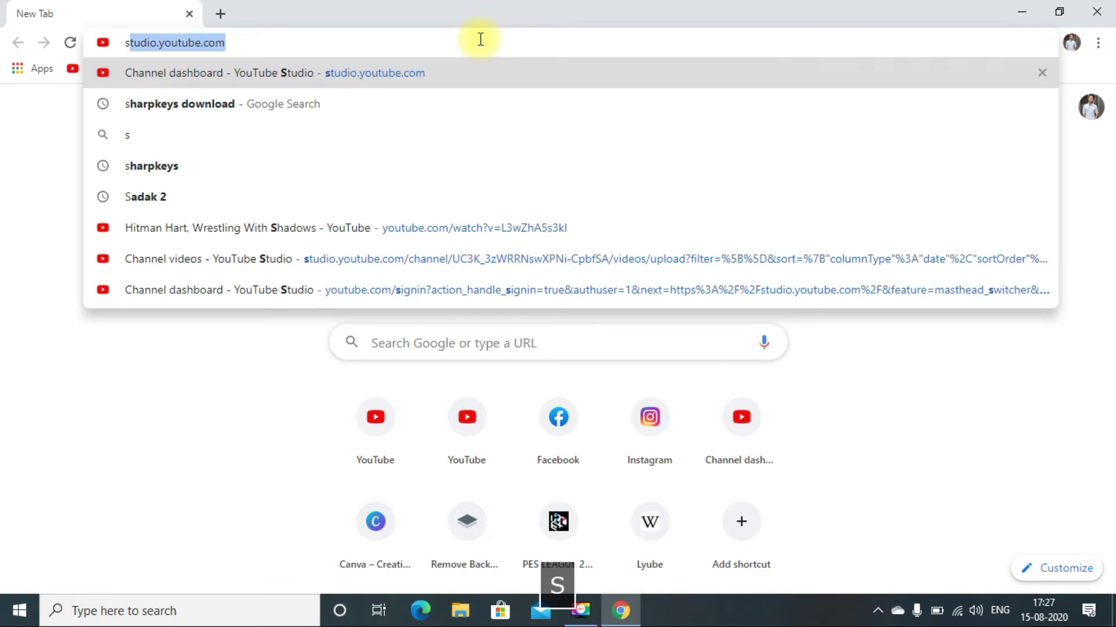
key("Down")
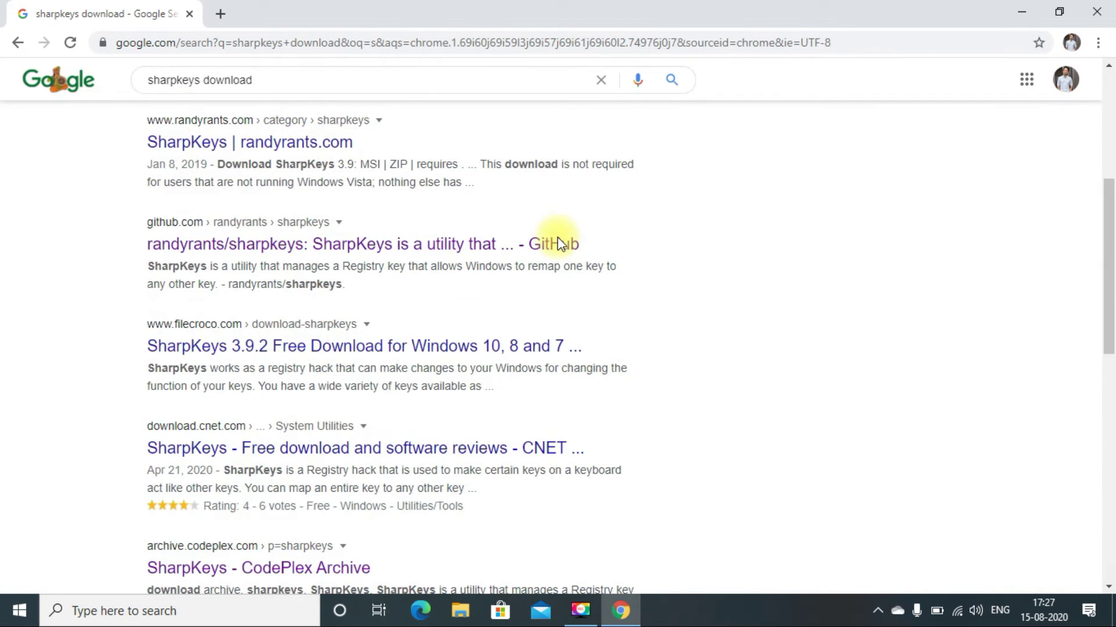
scroll(557, 238, "up", 3)
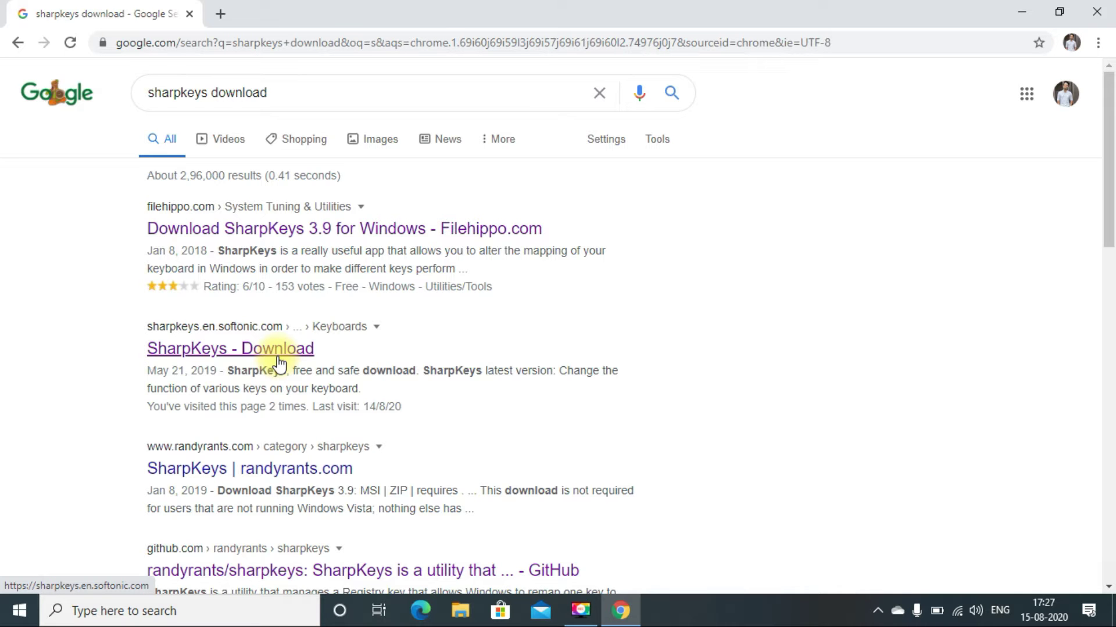
Step: Open the Softonic SharpKeys result and start the free sharpkeys39.zip download
left_click(278, 359)
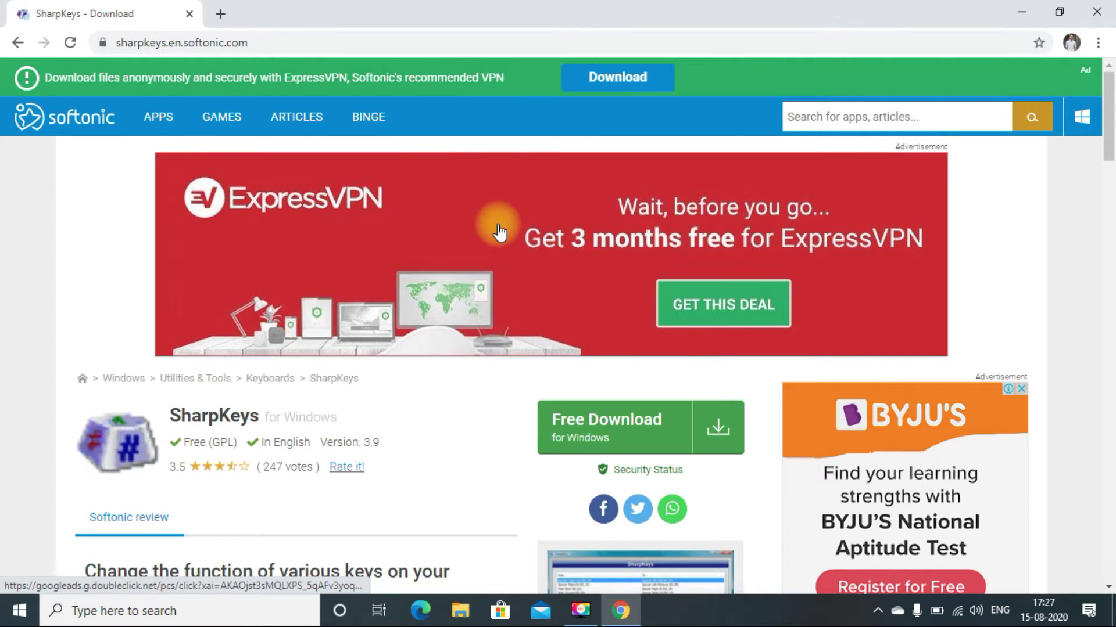
scroll(772, 262, "down", 3)
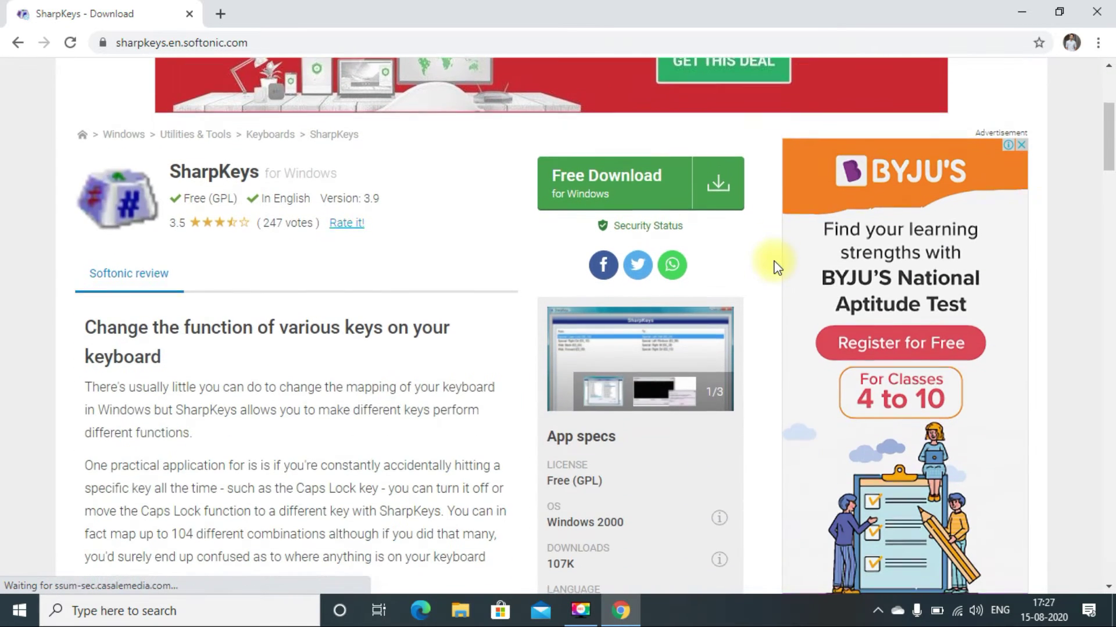
left_click(628, 197)
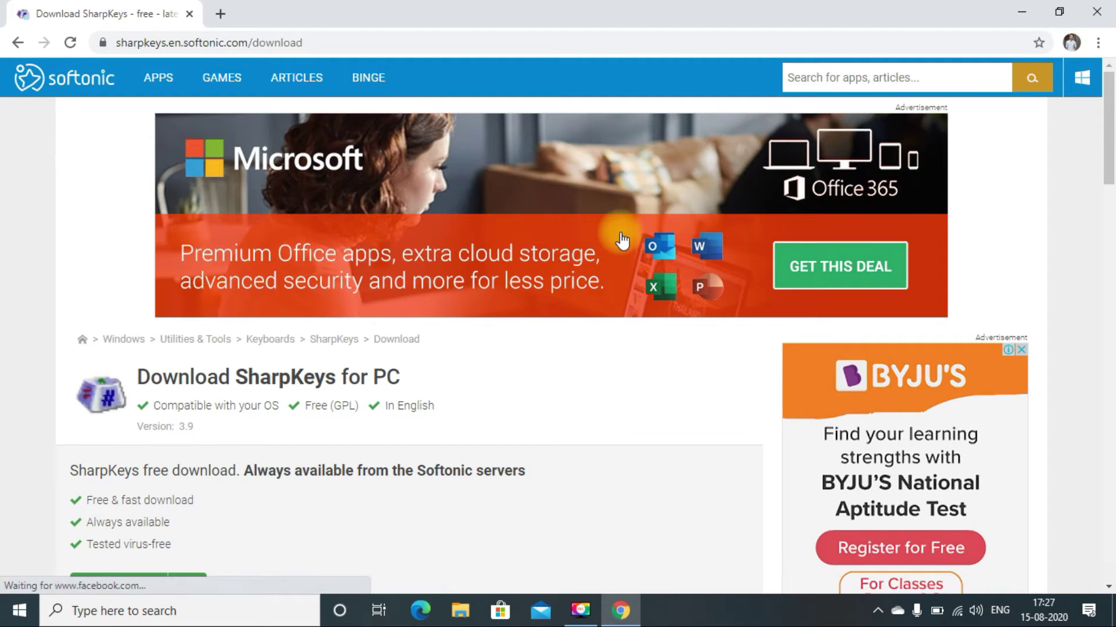
scroll(624, 240, "down", 2)
scroll(624, 240, "down", 1)
scroll(622, 236, "down", 1)
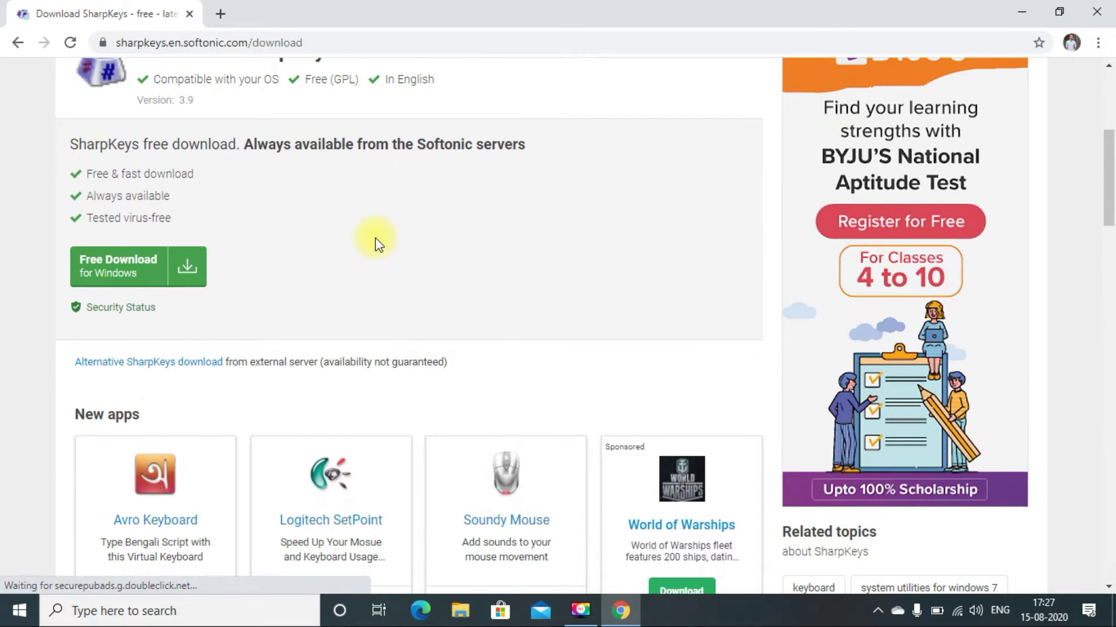
left_click(83, 271)
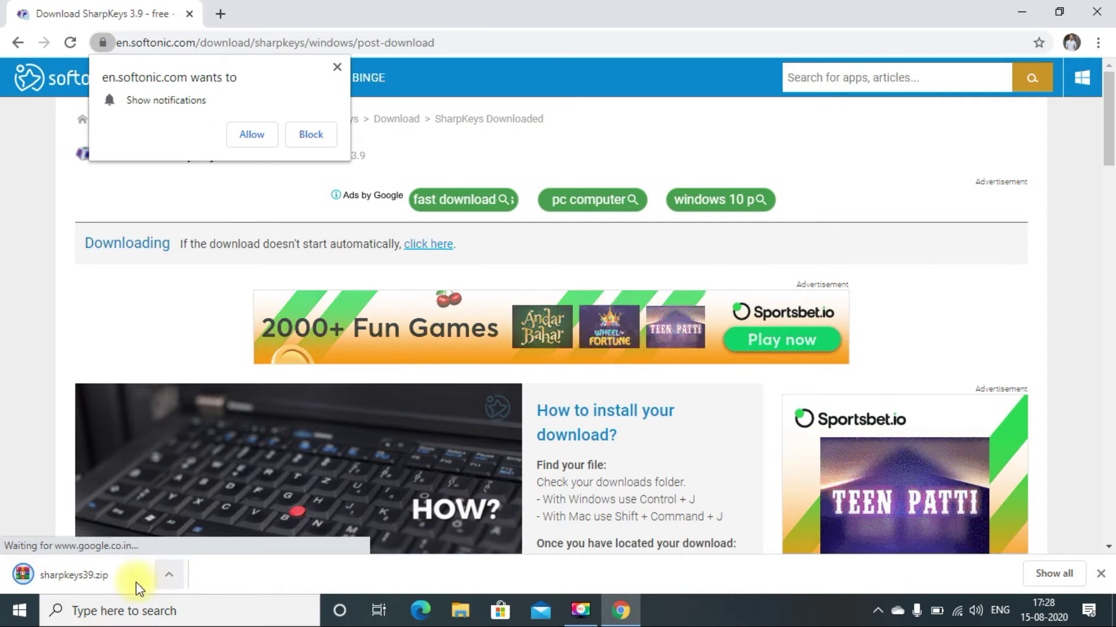
Step: Show the downloaded sharpkeys39.zip in its Downloads folder
left_click(175, 579)
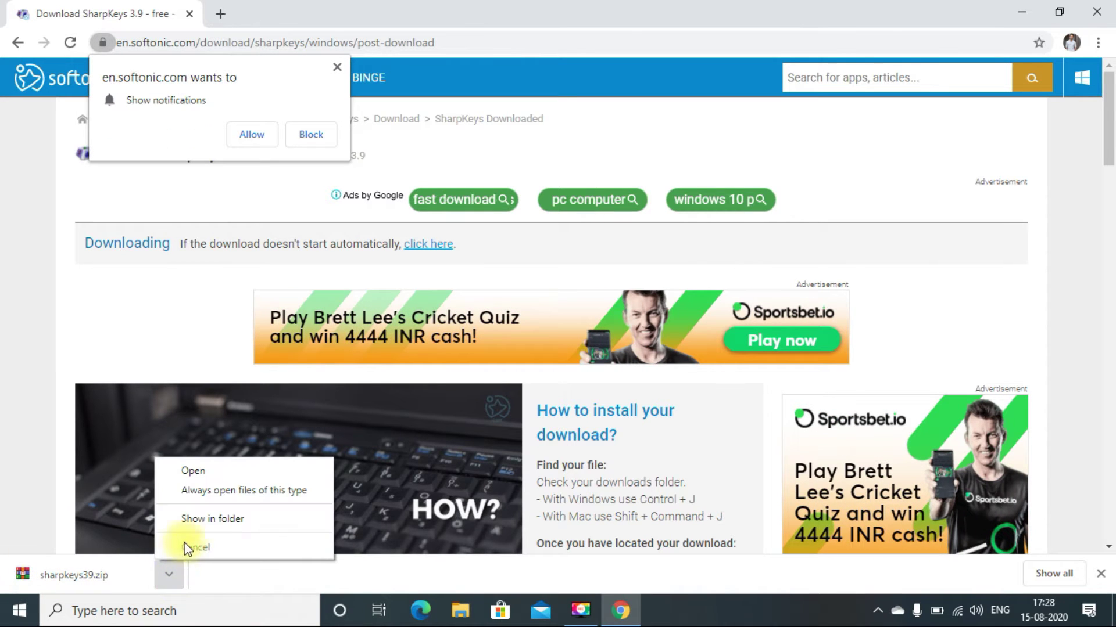
left_click(204, 519)
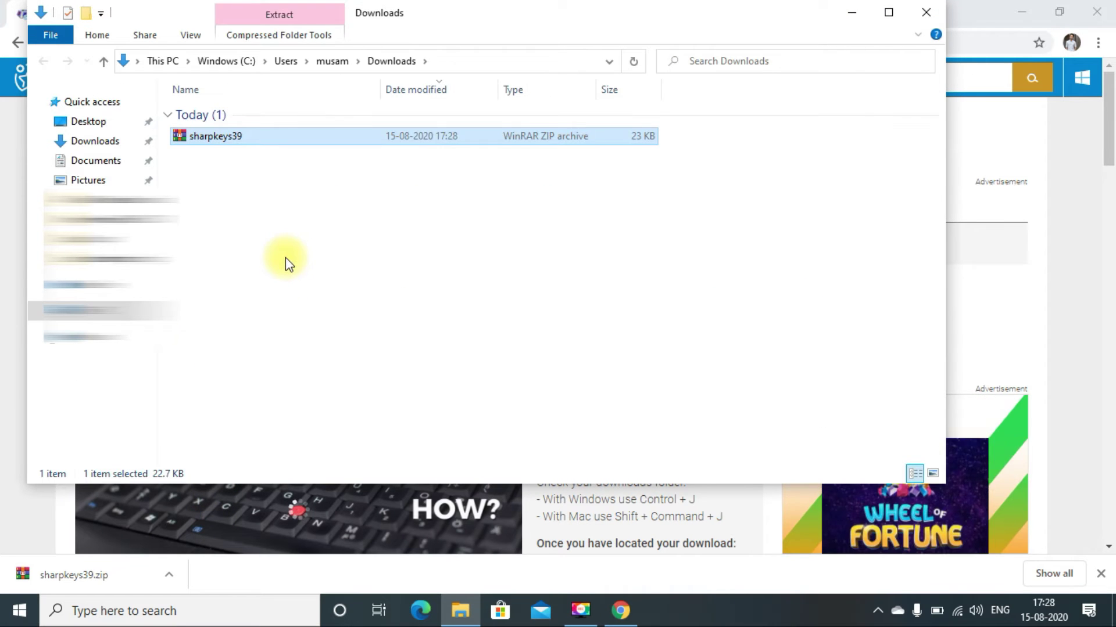
Step: Extract sharpkeys39.zip into Downloads and move the Explorer window lower on screen
left_click(232, 168)
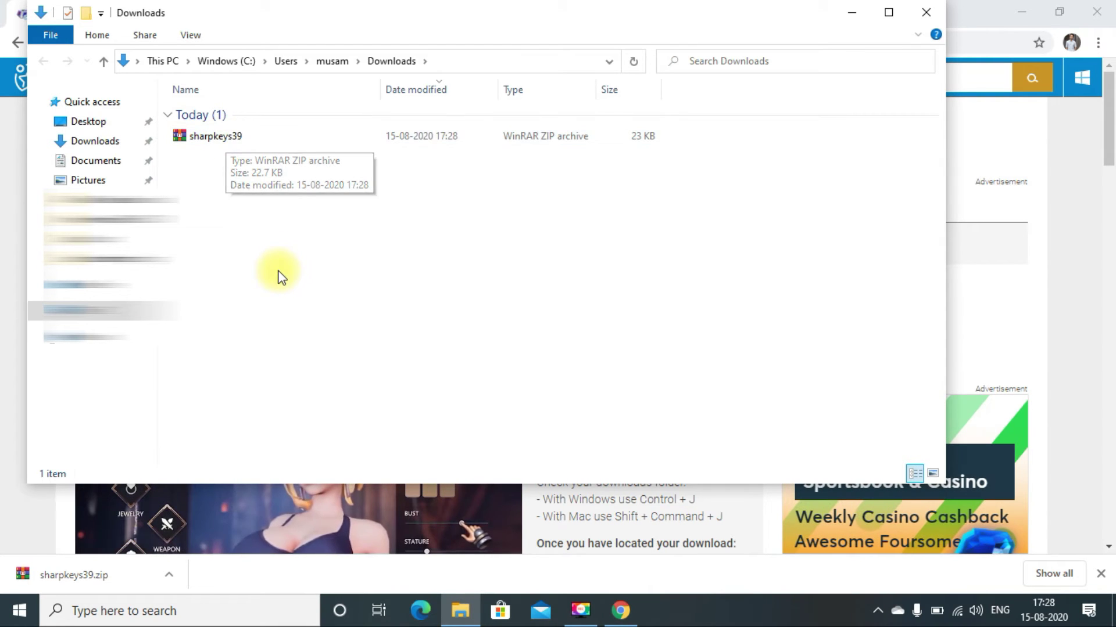
left_click(223, 148)
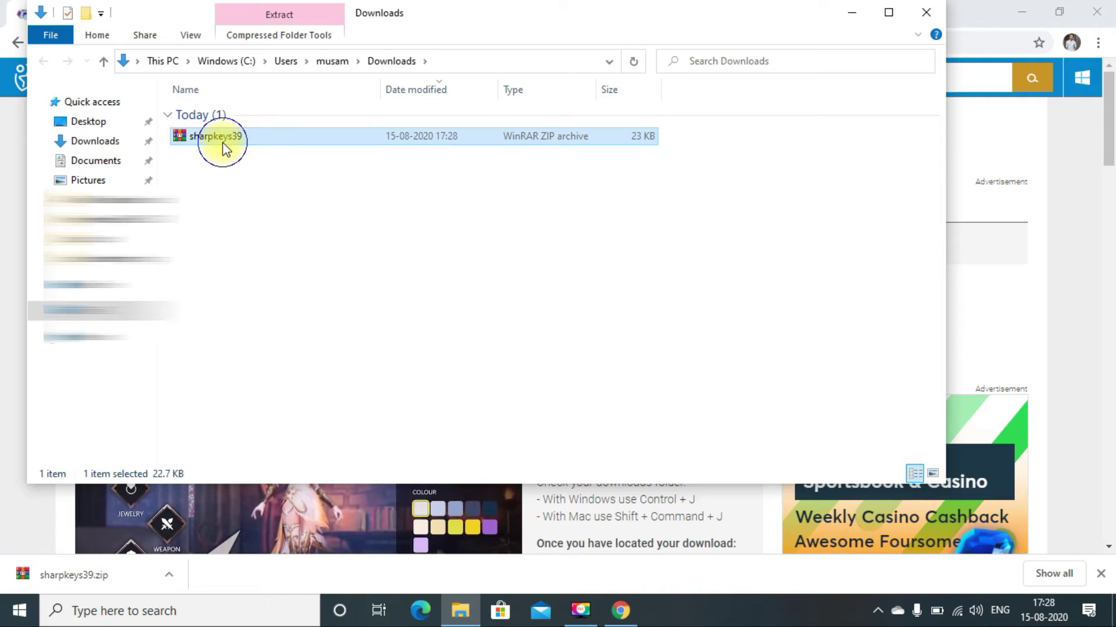
right_click(225, 144)
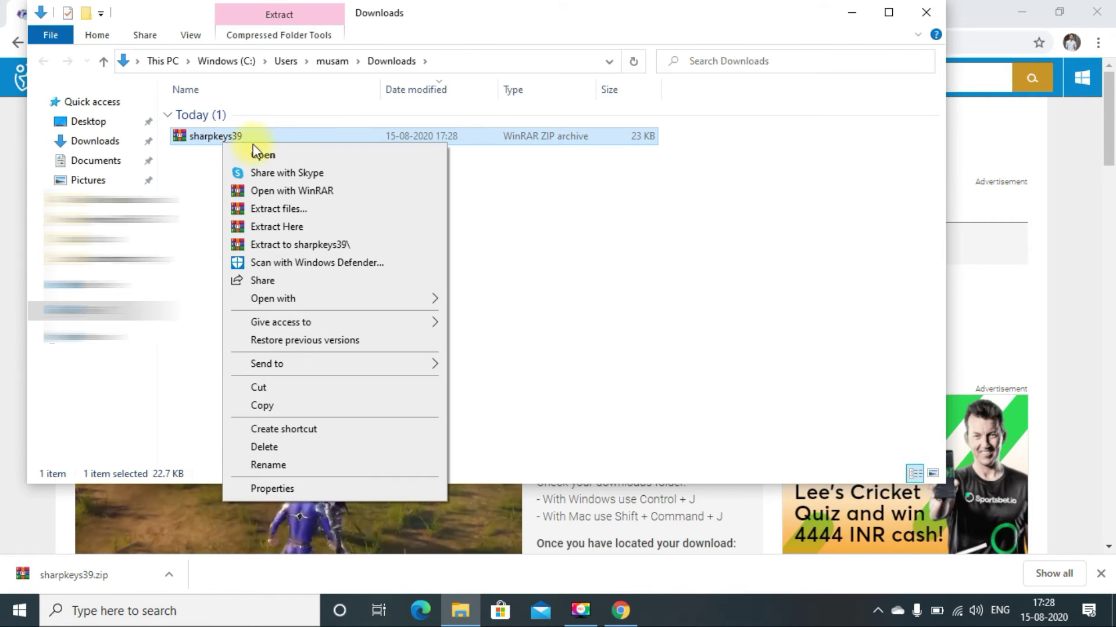
left_click(312, 227)
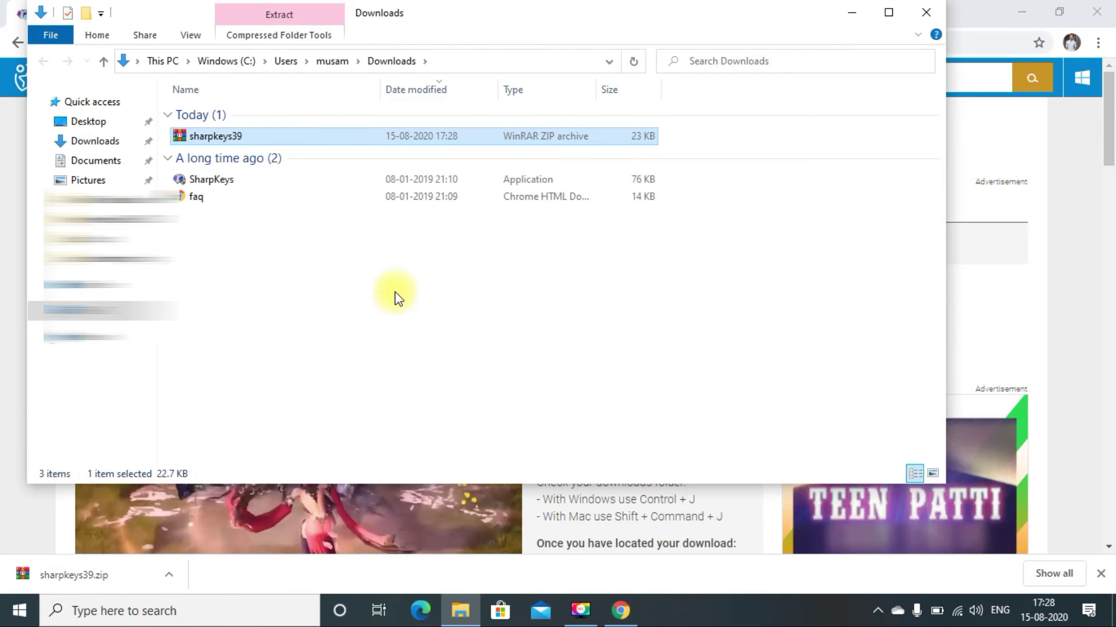
left_click_drag(491, 18, 507, 84)
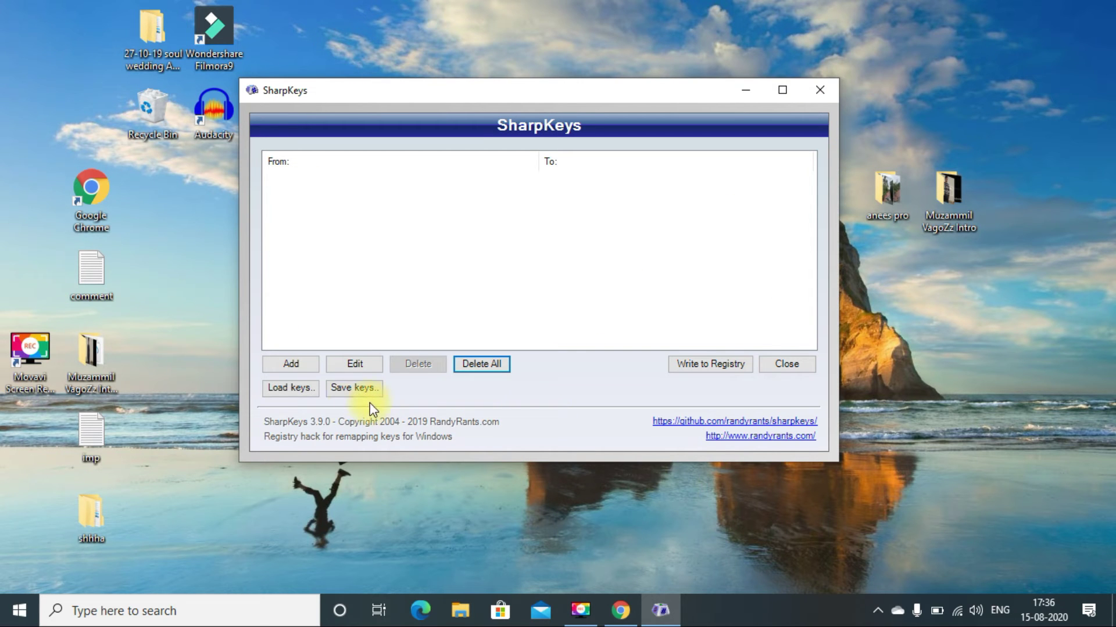
Step: Add a mapping with Num 1 as the From key and Turn Key Off as the target
left_click(295, 368)
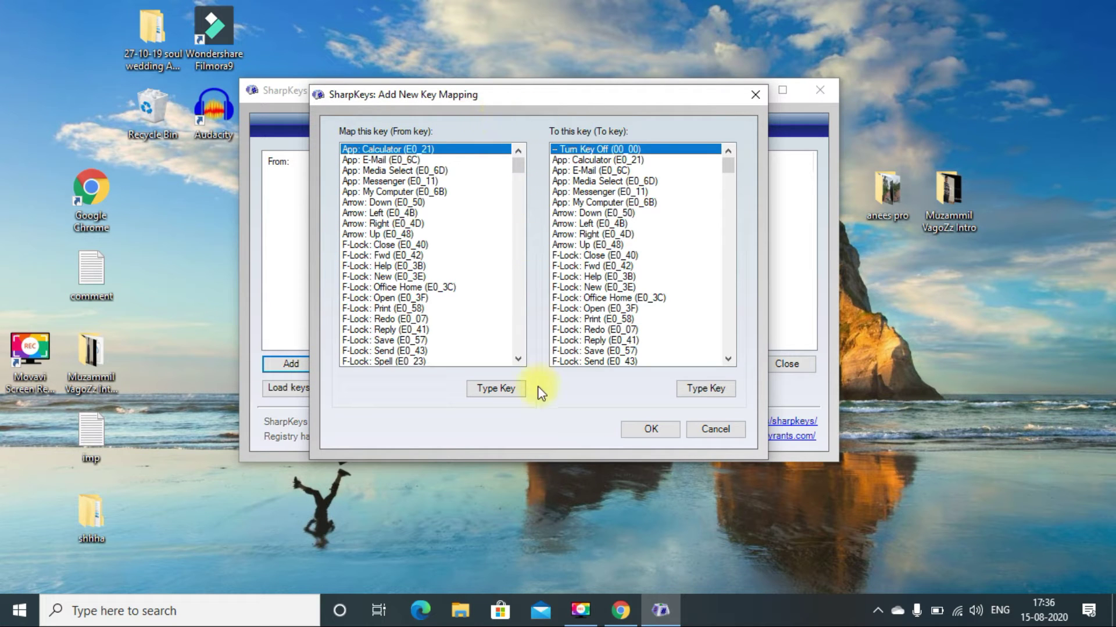
left_click(504, 391)
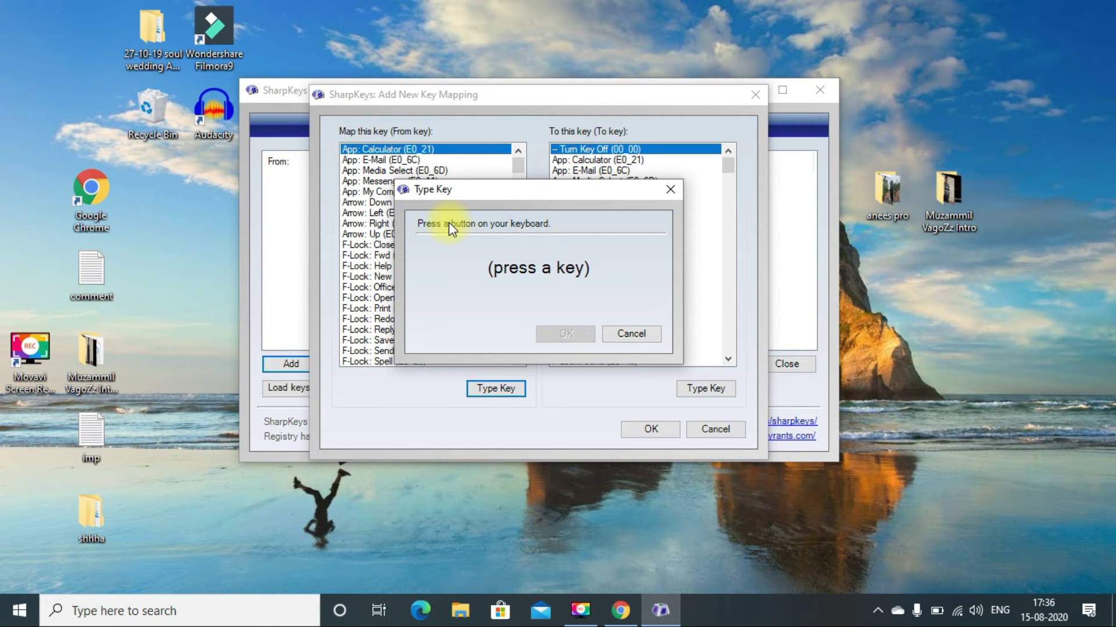
key("KP_1")
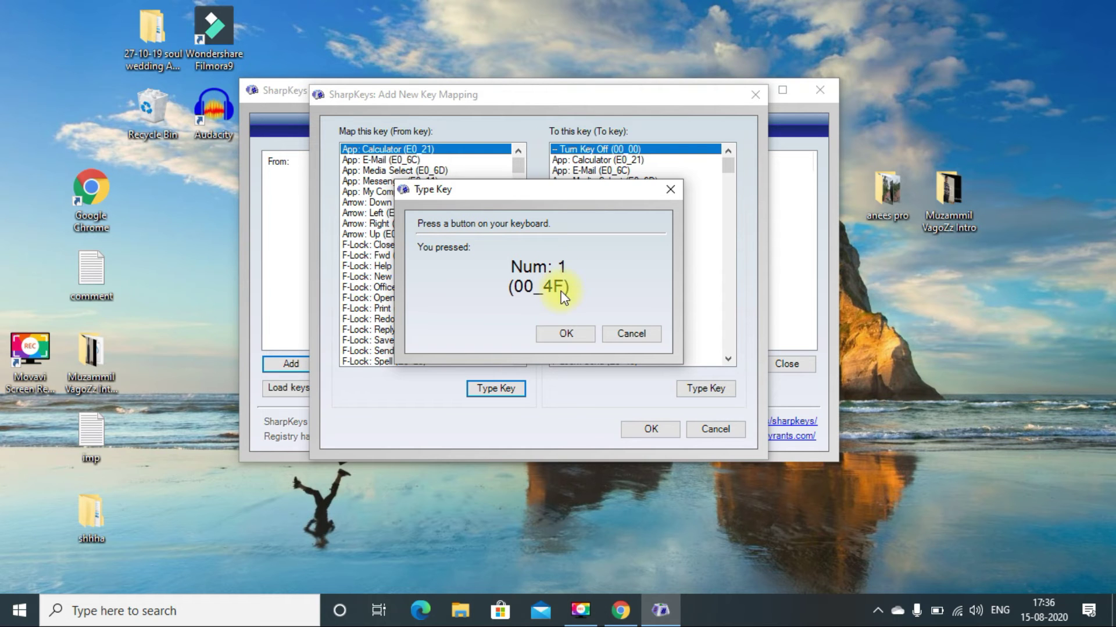
left_click(566, 334)
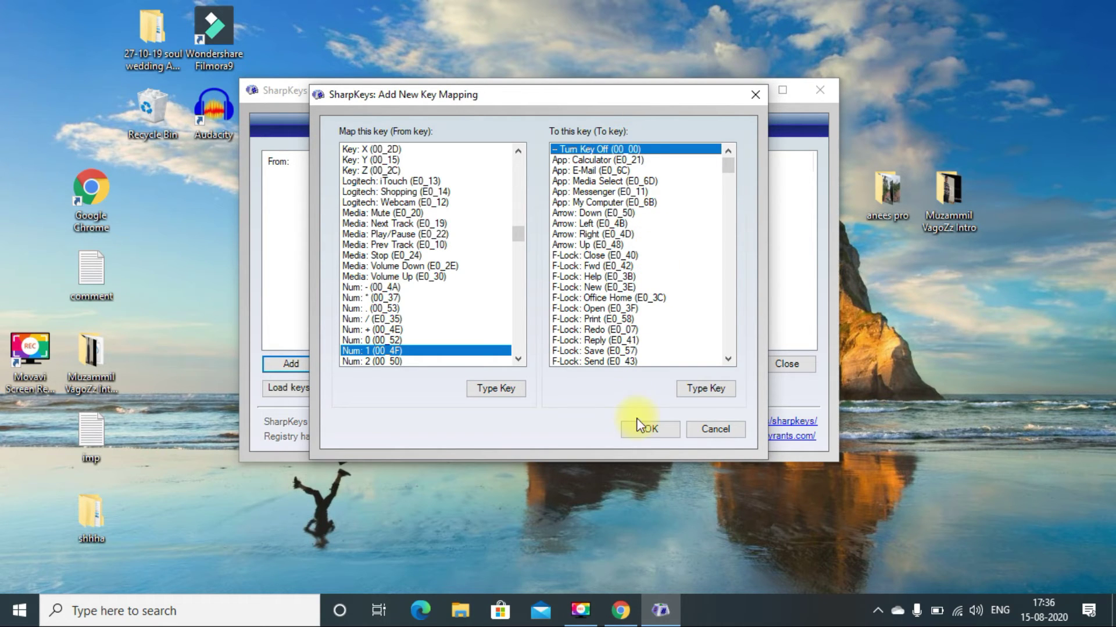
left_click(644, 431)
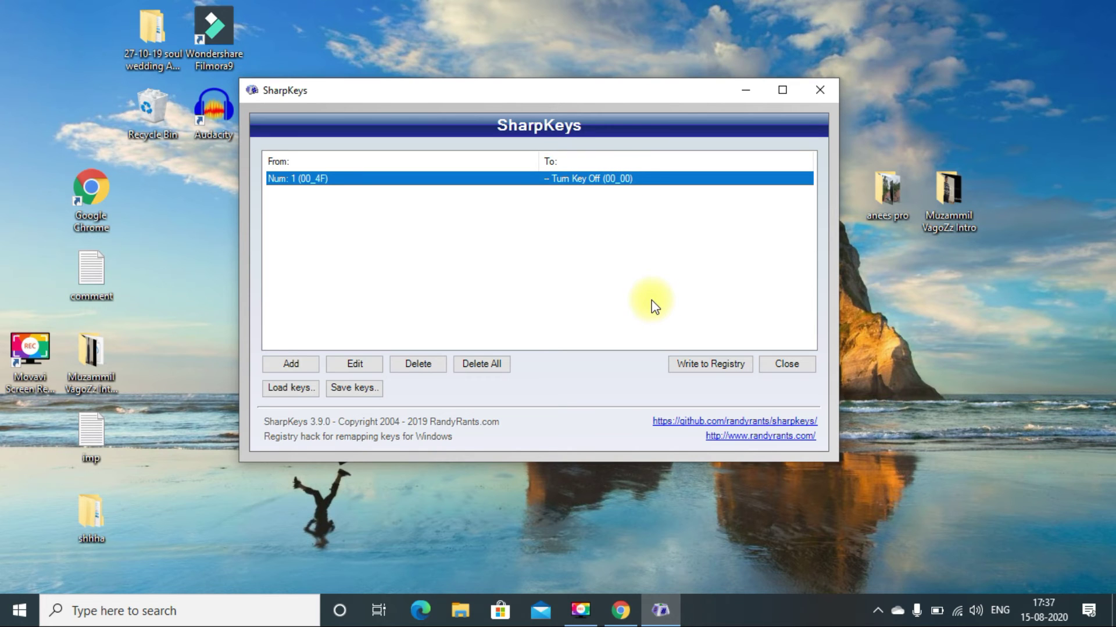
Step: Write the Num 1 turn-off mapping to the registry and dismiss the success message
left_click(730, 363)
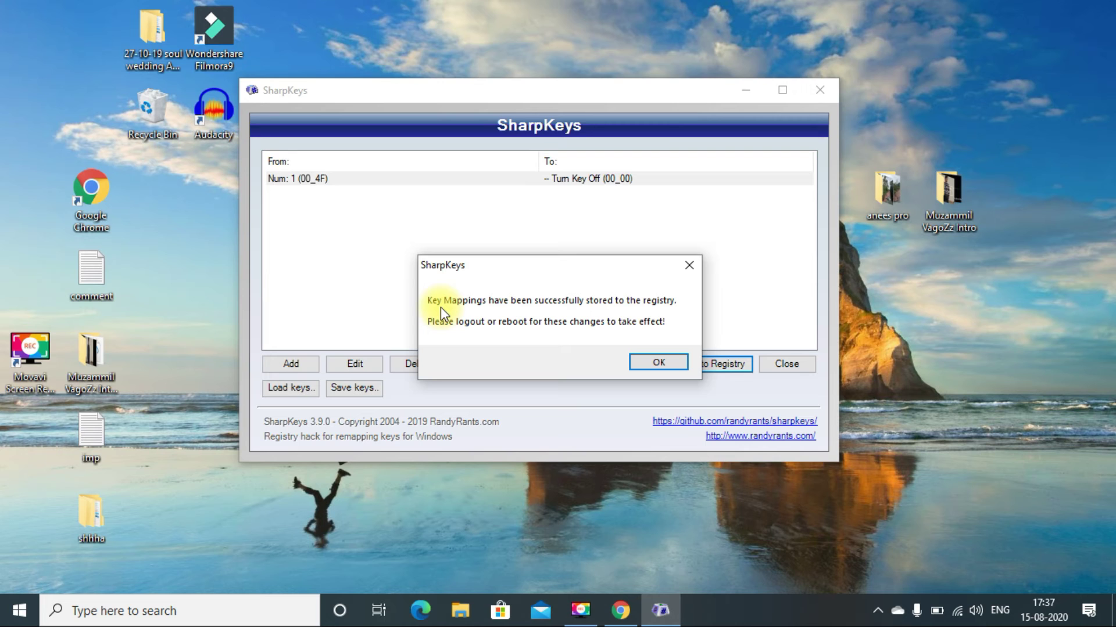
left_click(687, 266)
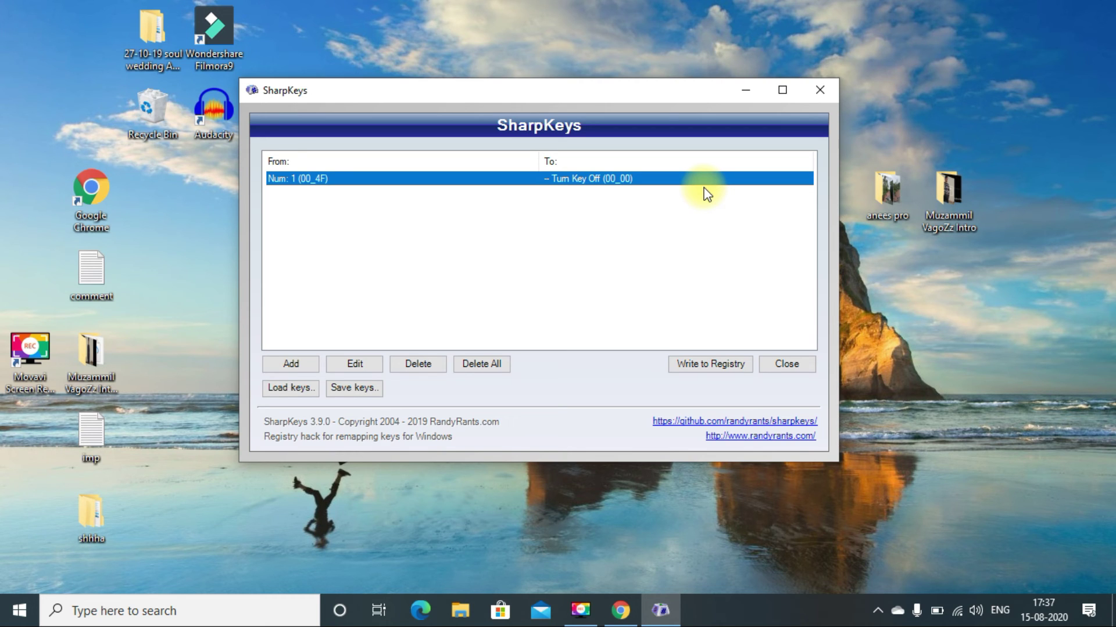
Step: Add a mapping with Num 2 as the From key and Num 4 as the To key
left_click(301, 361)
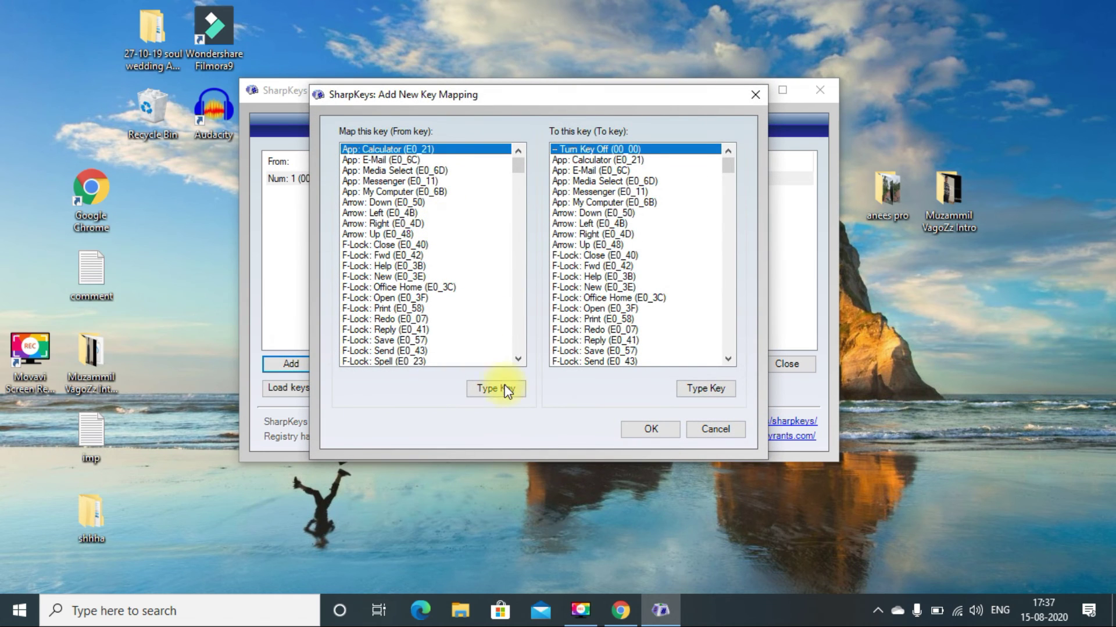
left_click(510, 391)
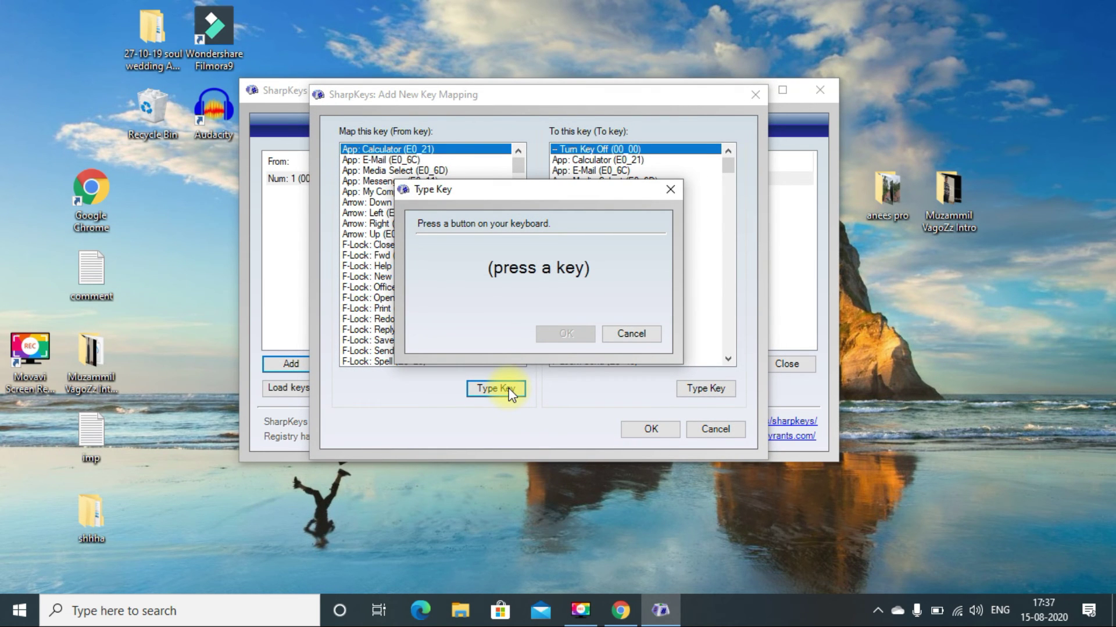
key("KP_2")
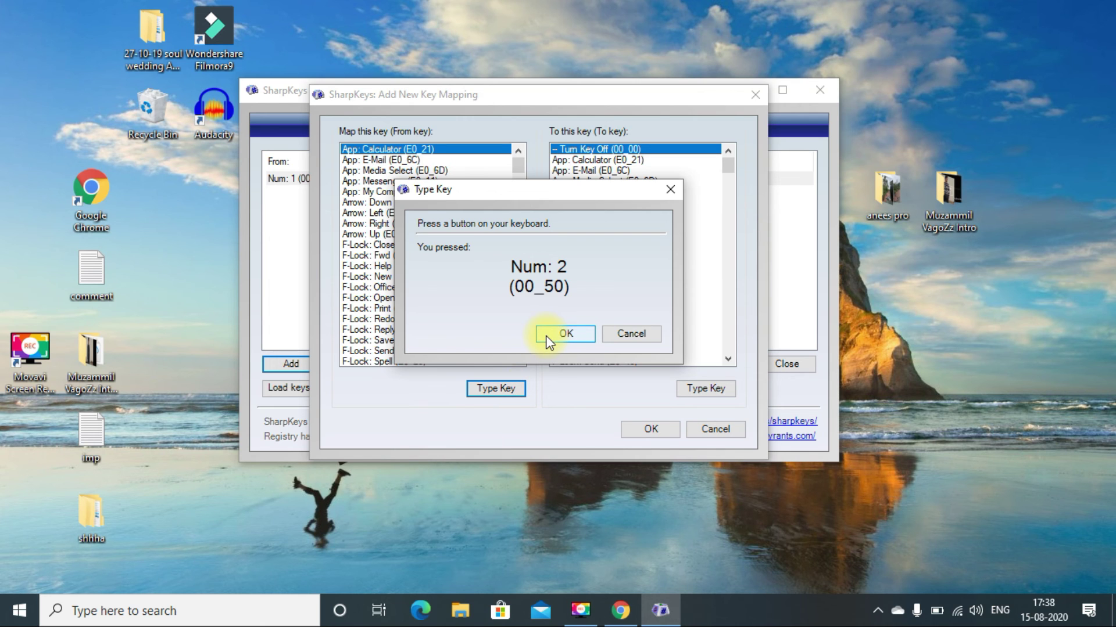
left_click(555, 331)
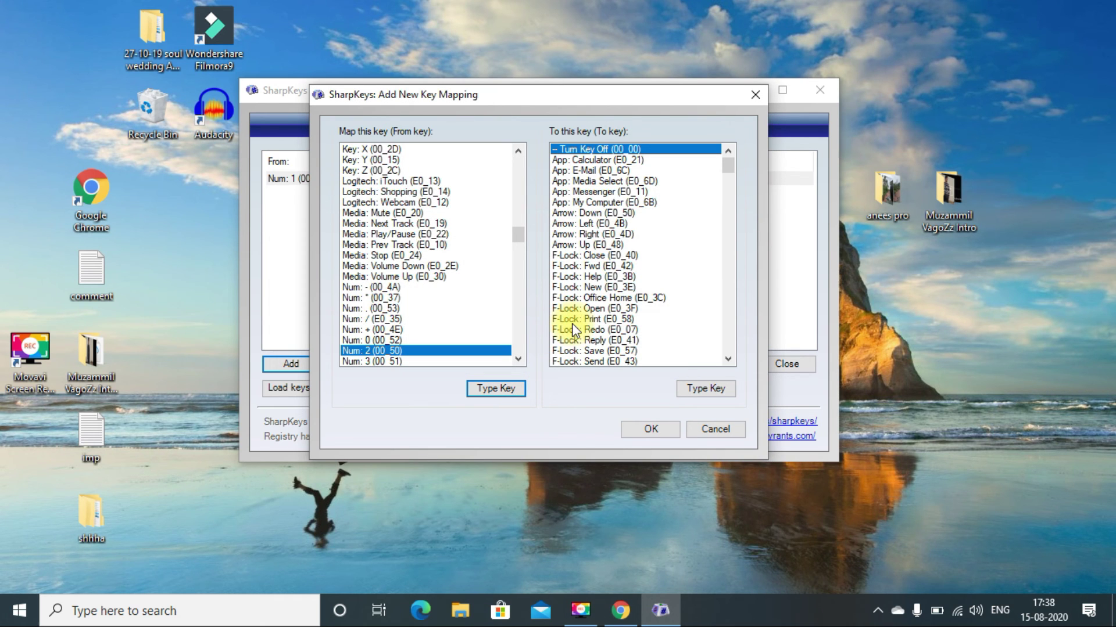
left_click(720, 392)
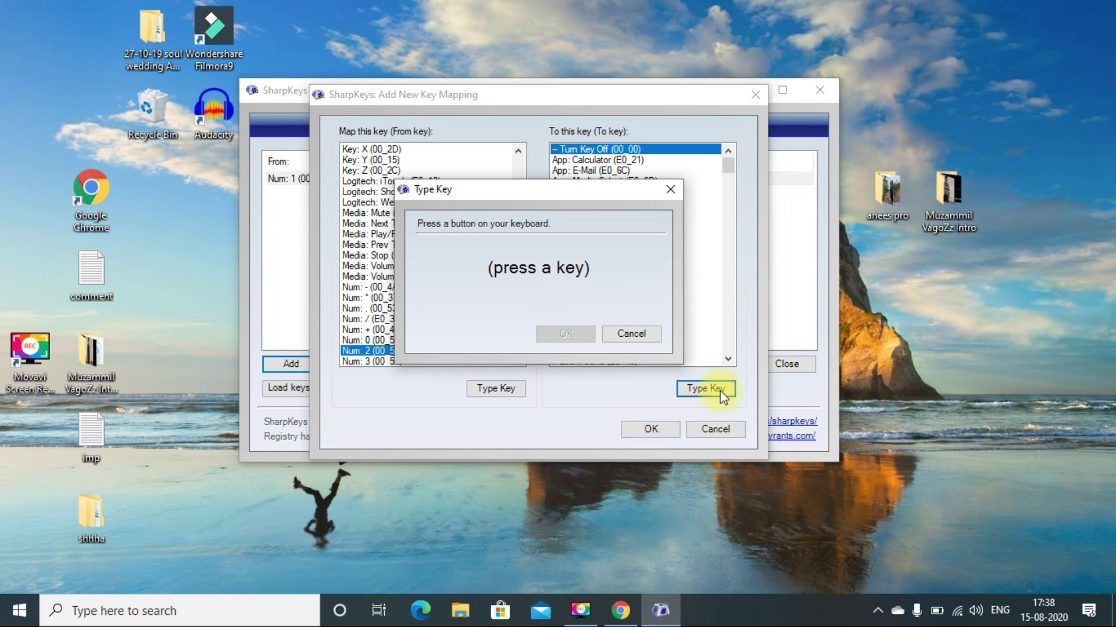
key("KP_4")
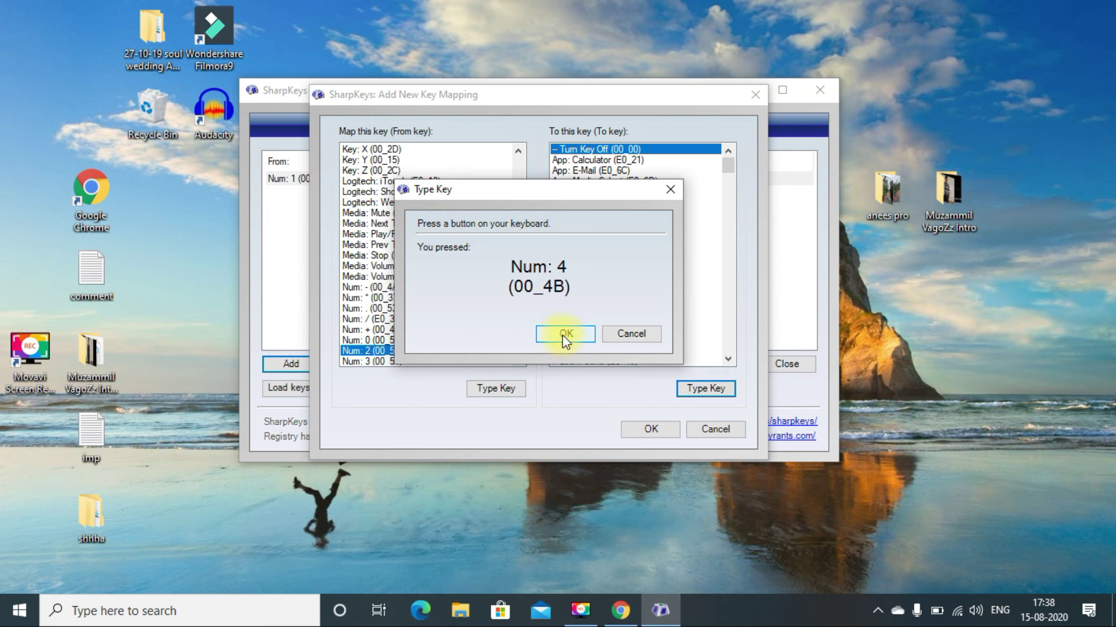
left_click(563, 334)
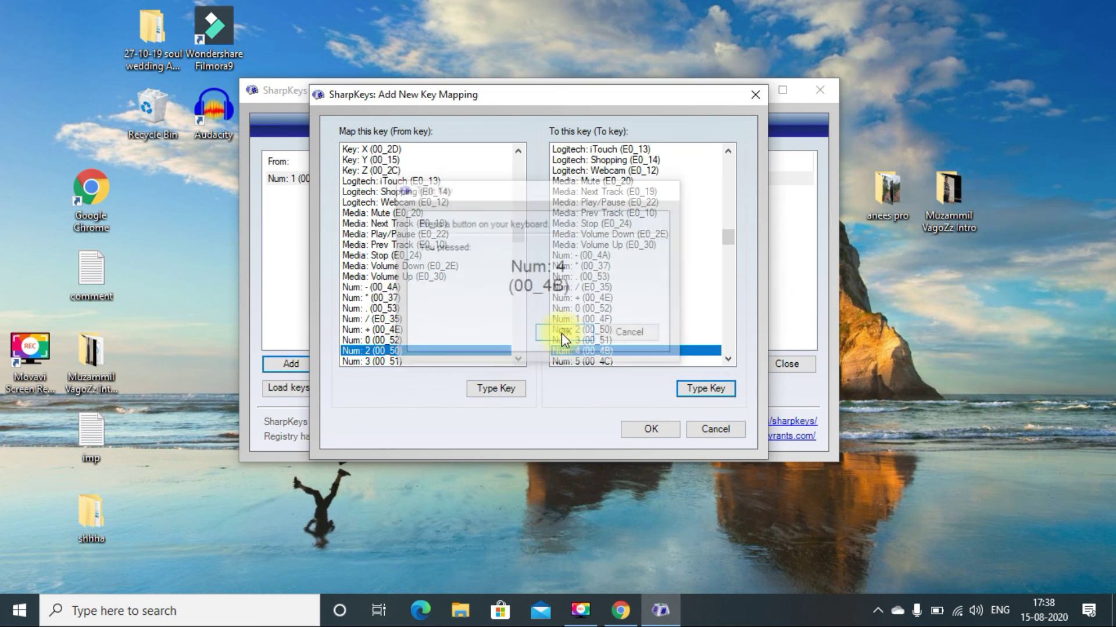
left_click(647, 429)
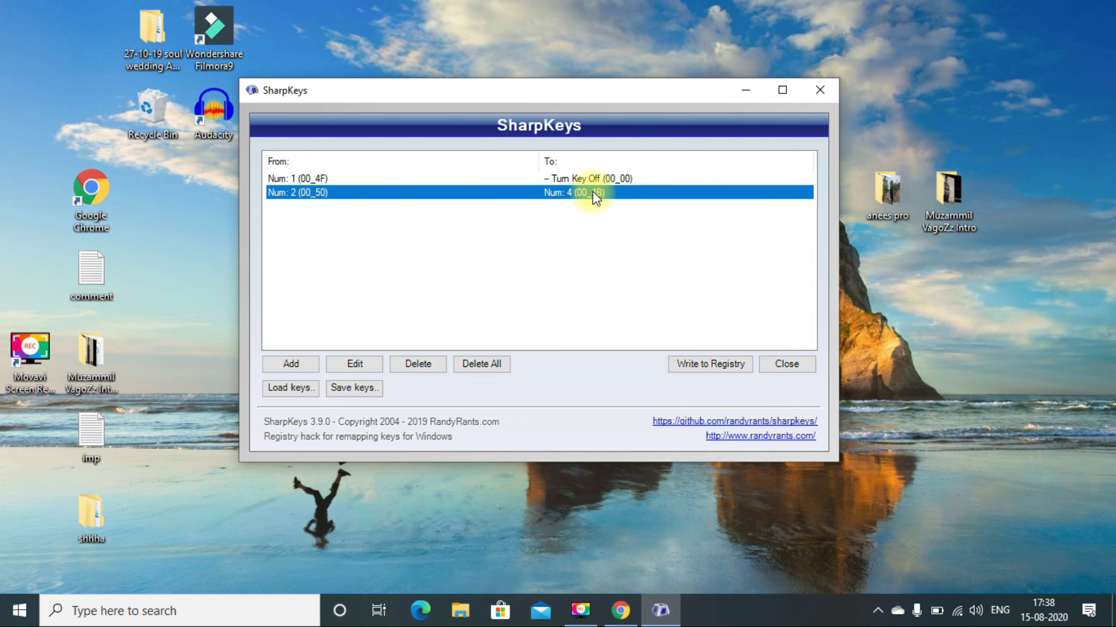
Step: Write the Num 1 off and Num 2 to Num 4 mappings to the registry and dismiss the confirmation
left_click(727, 357)
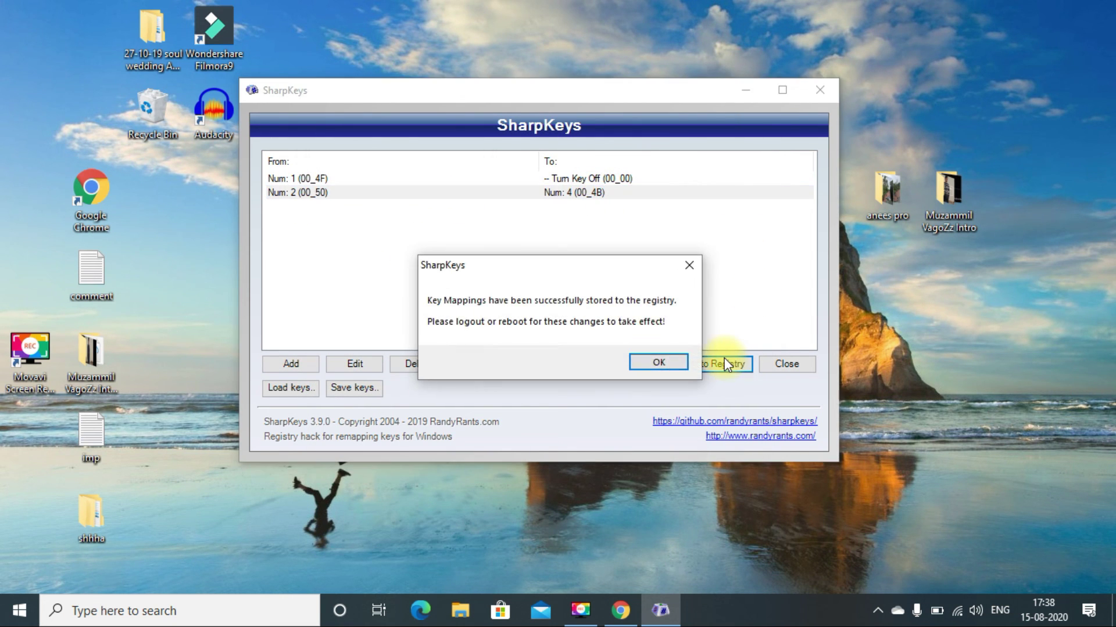
left_click(668, 362)
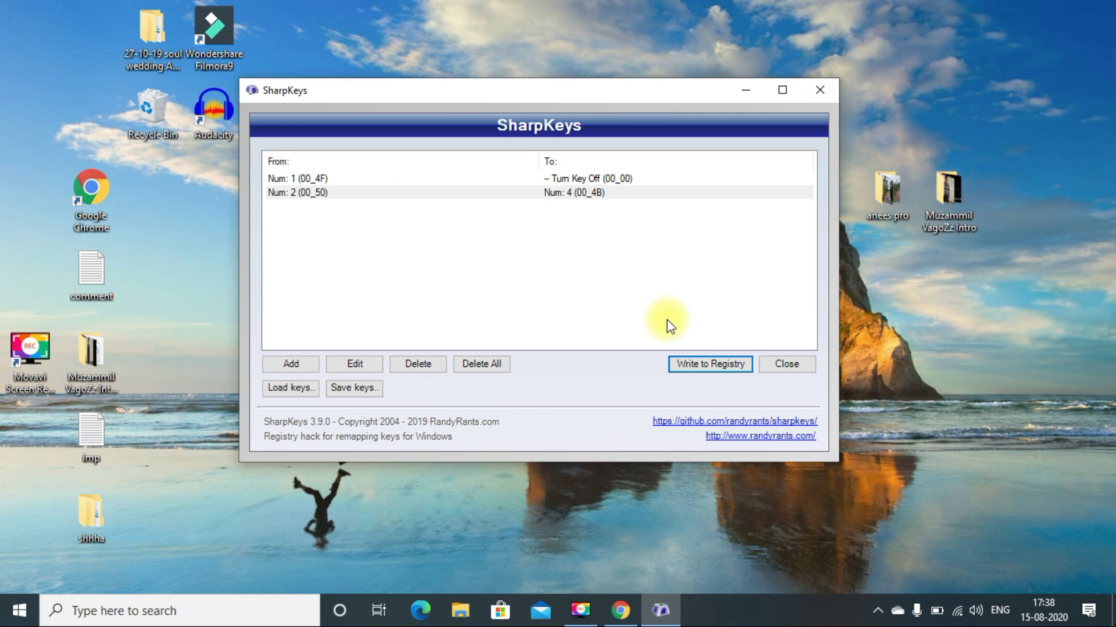